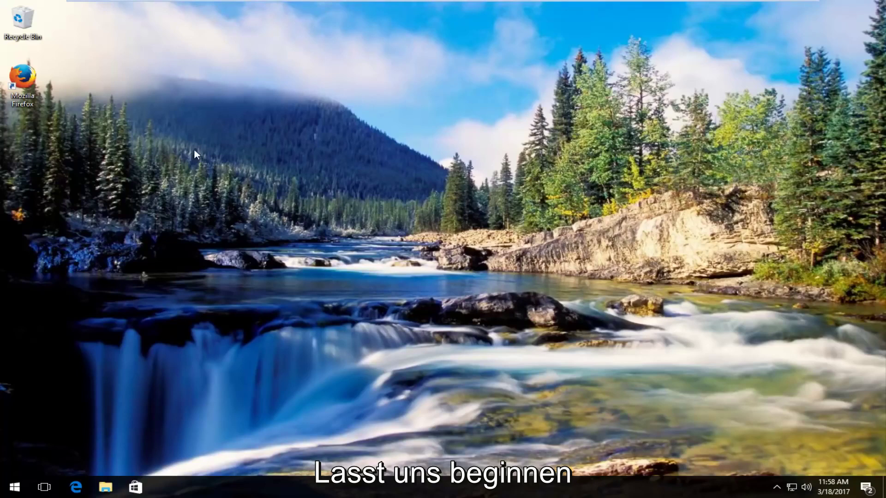
# - Search 'system' from Start, open About your PC, and try its System info link
pyautogui.click(14, 486)
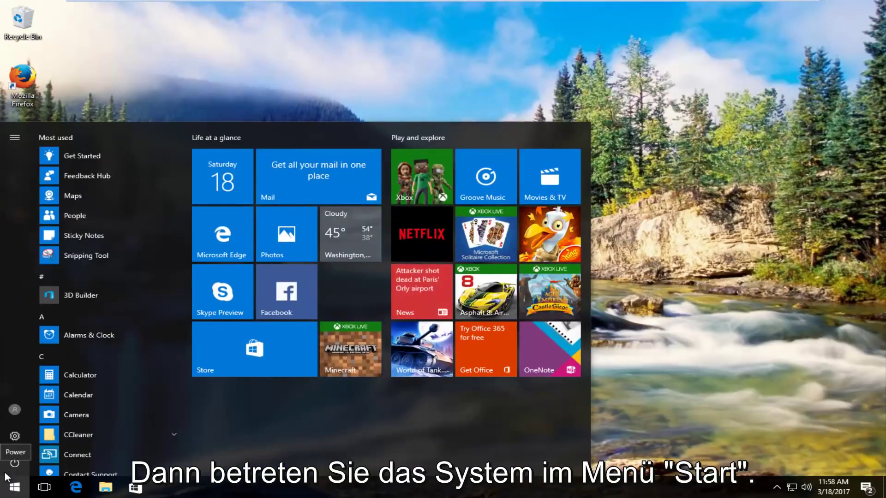
pyautogui.write('system')
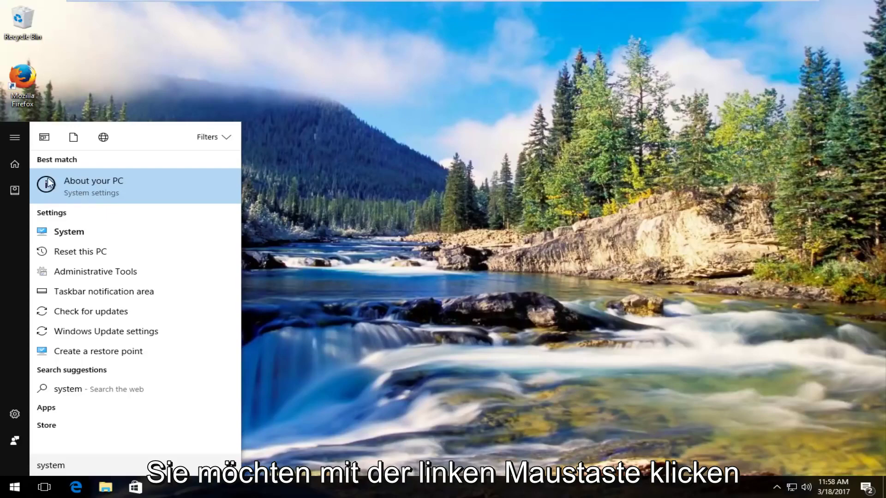
pyautogui.click(102, 192)
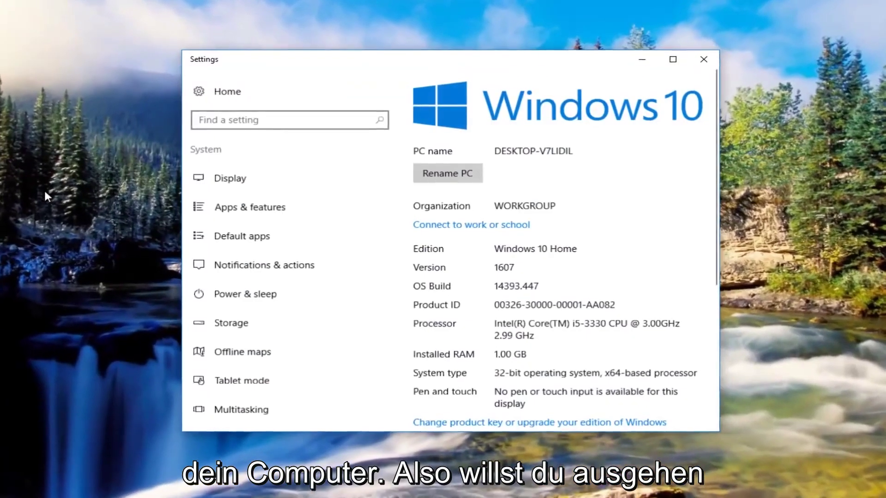
pyautogui.moveTo(714, 118); pyautogui.dragTo(717, 291)
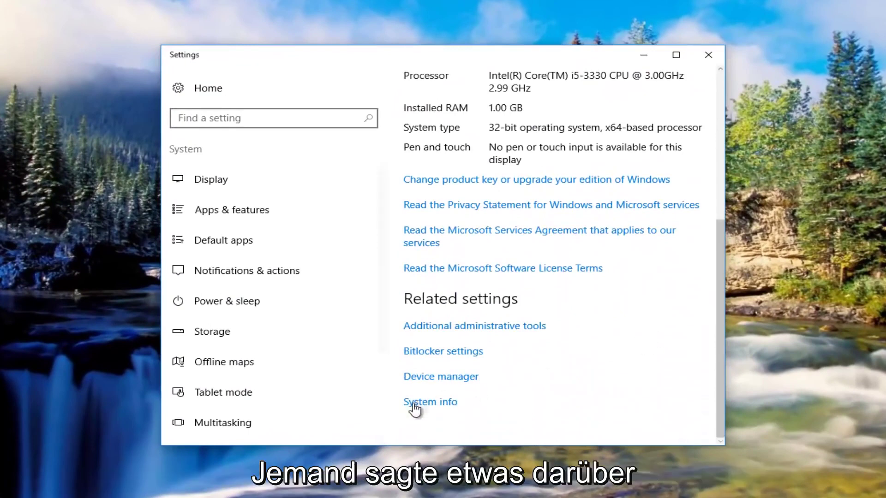
pyautogui.click(414, 407)
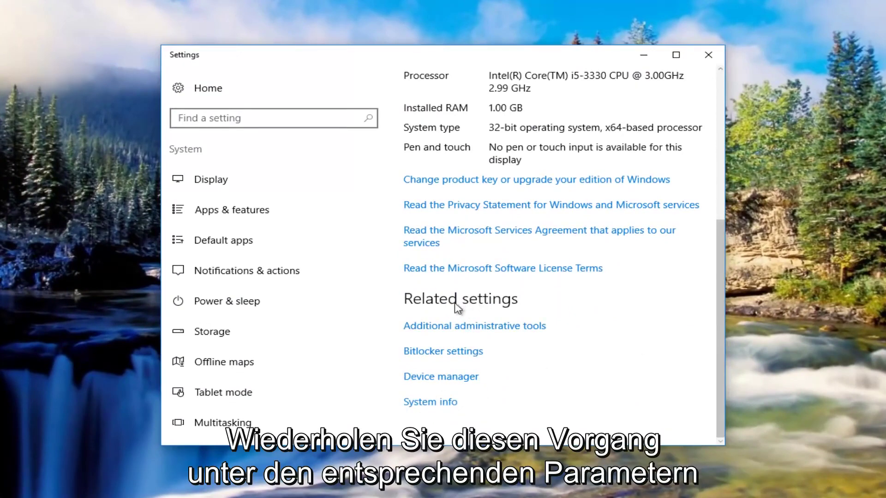
pyautogui.moveTo(717, 298); pyautogui.dragTo(707, 139)
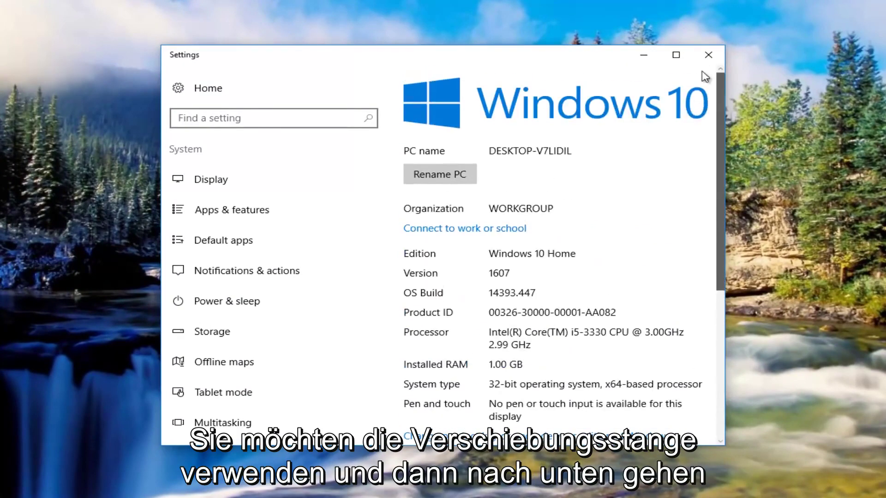
pyautogui.moveTo(717, 104); pyautogui.dragTo(717, 291)
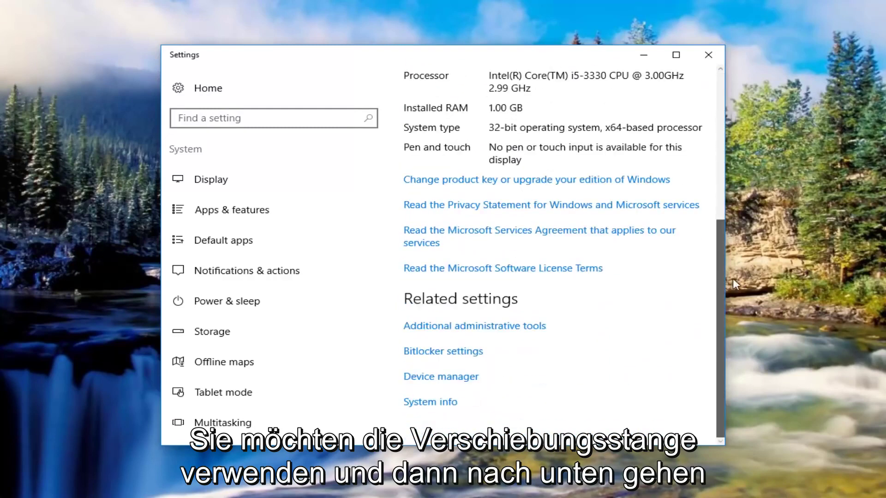
# - Open the full System information page and move the Settings window aside
pyautogui.click(442, 404)
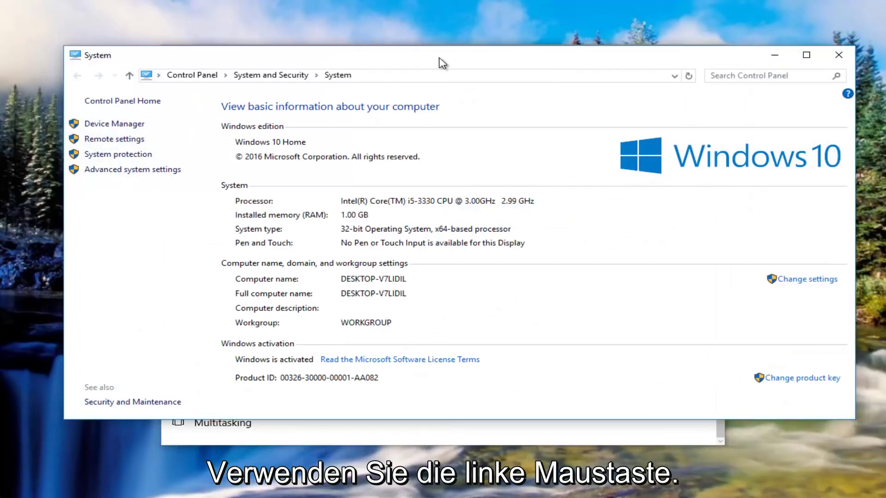
pyautogui.click(623, 48)
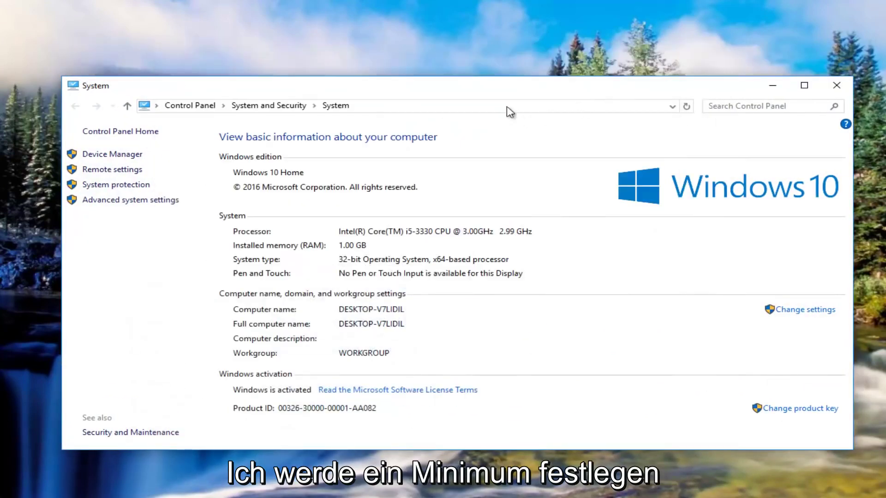
pyautogui.moveTo(476, 89); pyautogui.dragTo(463, 59)
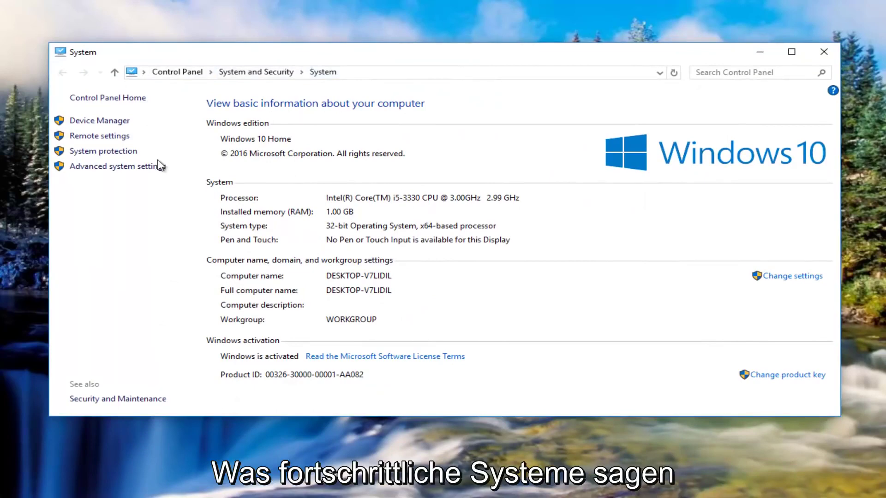
# - Set Device Installation Settings on the Hardware tab to No, then close System Properties
pyautogui.click(113, 171)
pyautogui.moveTo(145, 135); pyautogui.dragTo(335, 92)
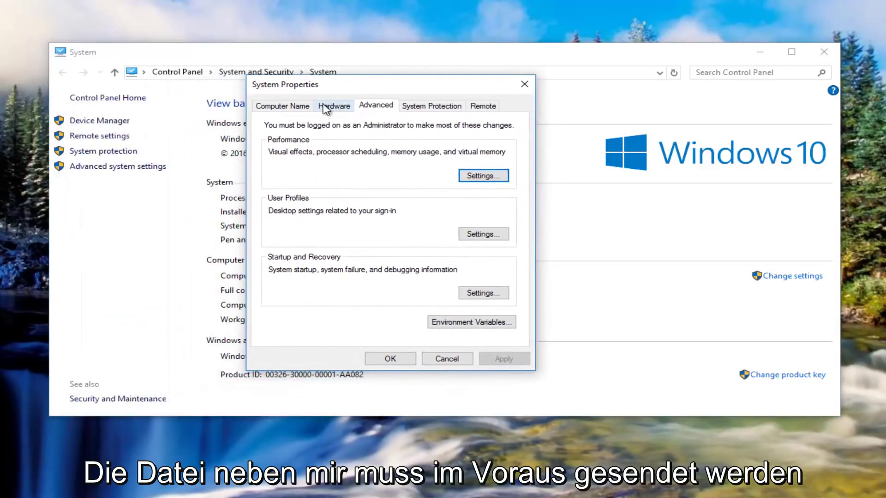
pyautogui.click(342, 108)
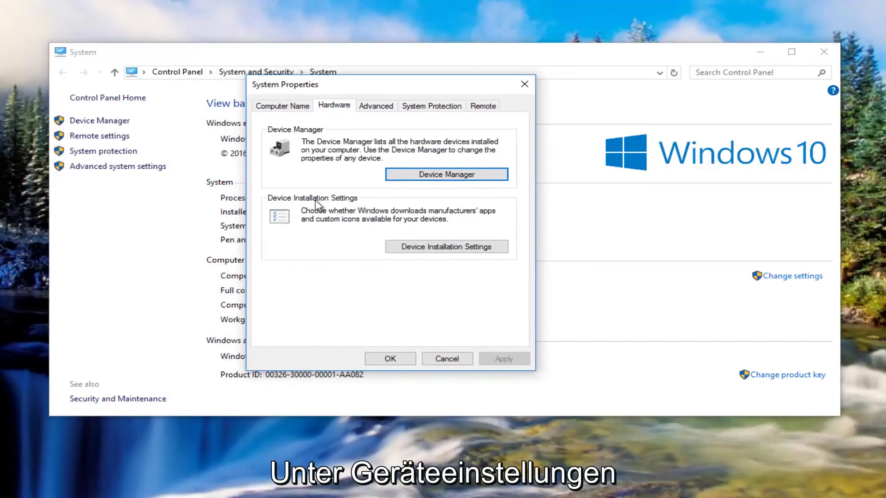
pyautogui.click(429, 249)
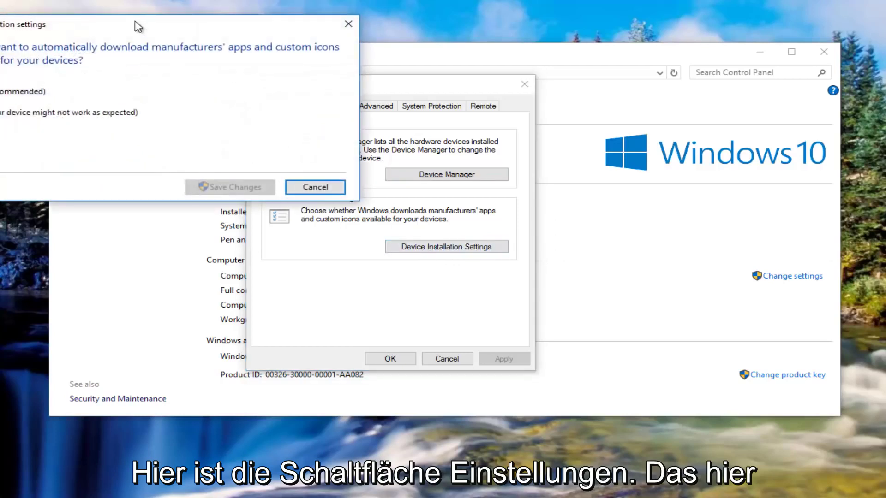
pyautogui.moveTo(139, 26); pyautogui.dragTo(378, 98)
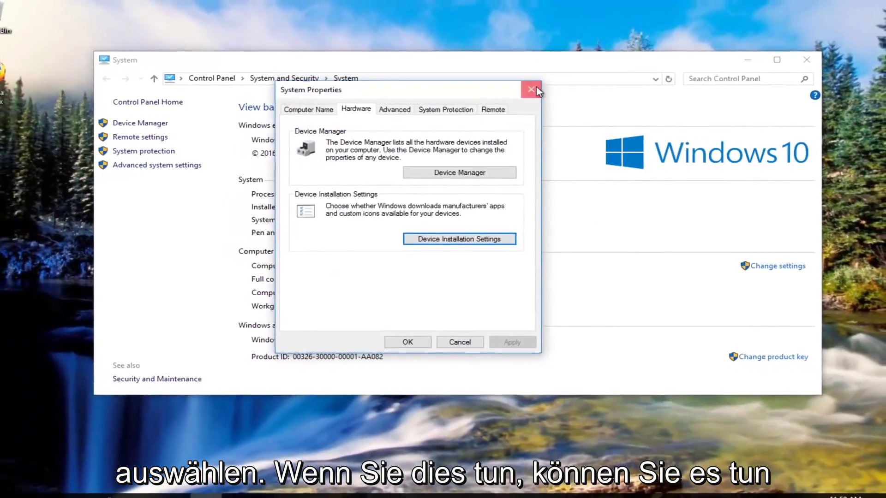
pyautogui.click(529, 87)
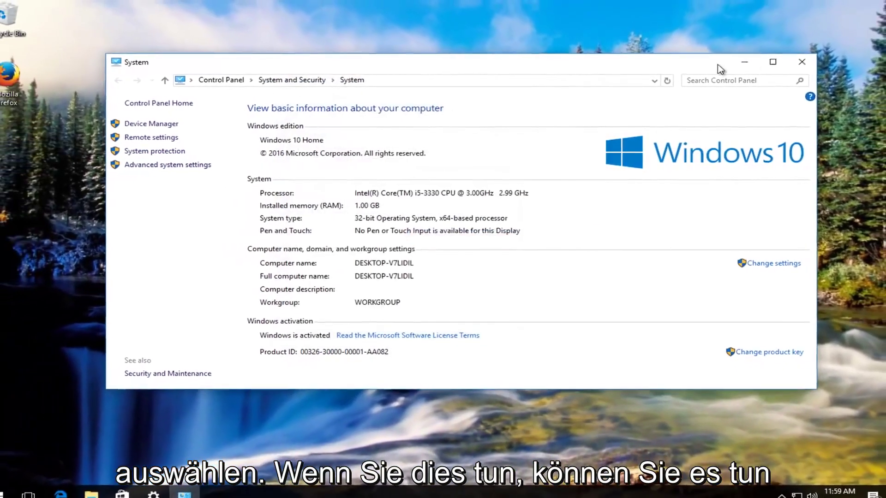
# - Close System information and Settings, then launch Device Manager from a Start search
pyautogui.click(811, 58)
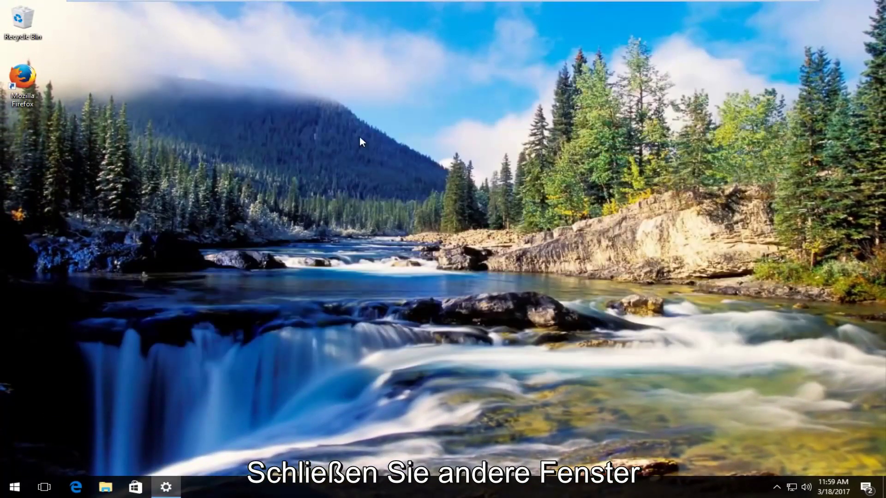
pyautogui.rightClick(165, 486)
pyautogui.click(135, 463)
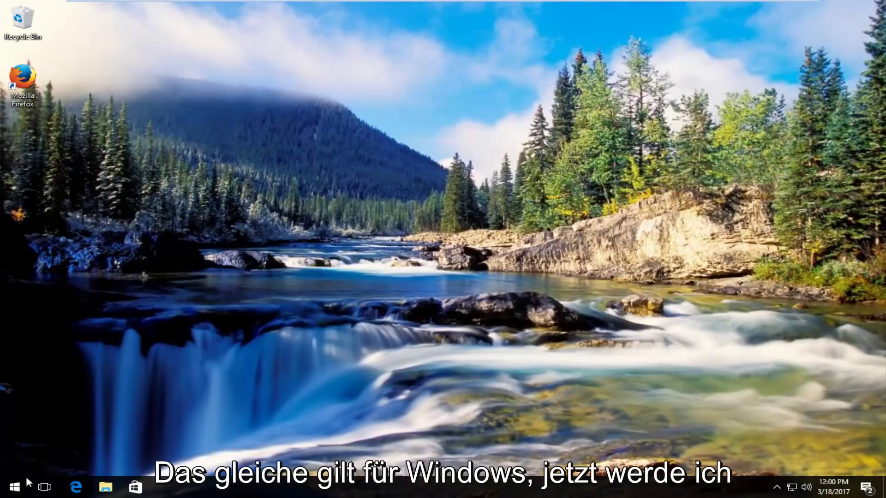
pyautogui.click(14, 486)
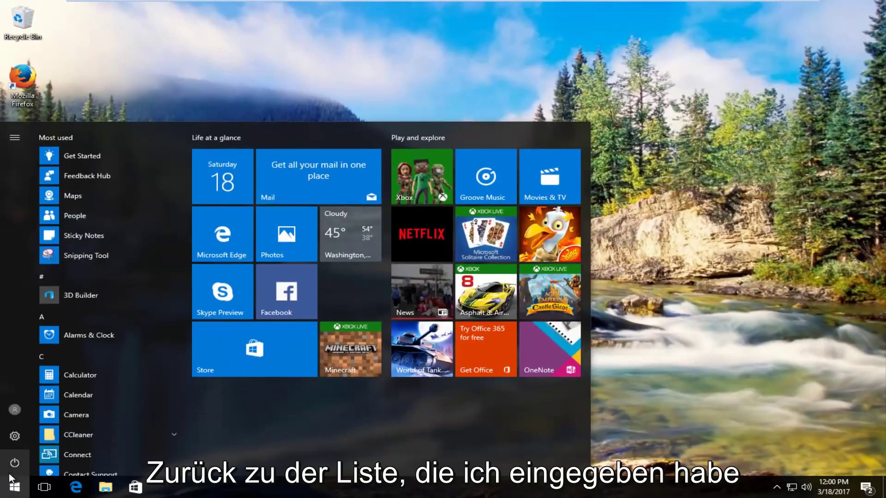
pyautogui.write('device mana')
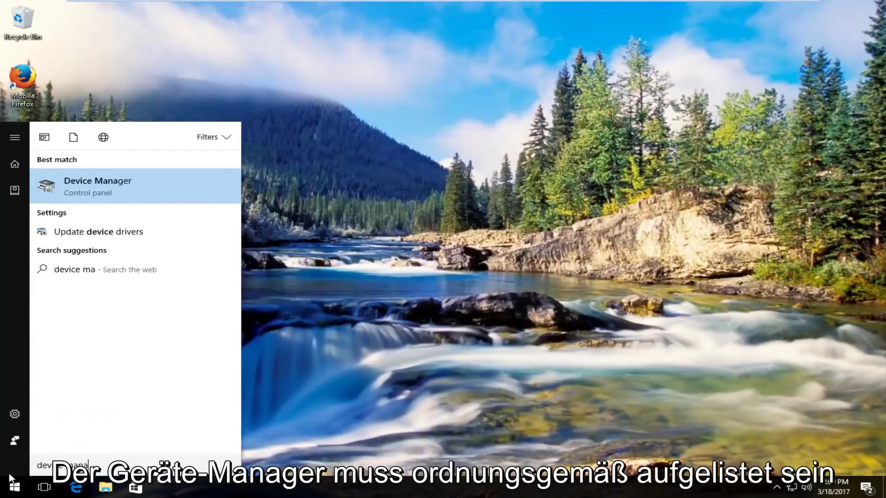
pyautogui.write('ger')
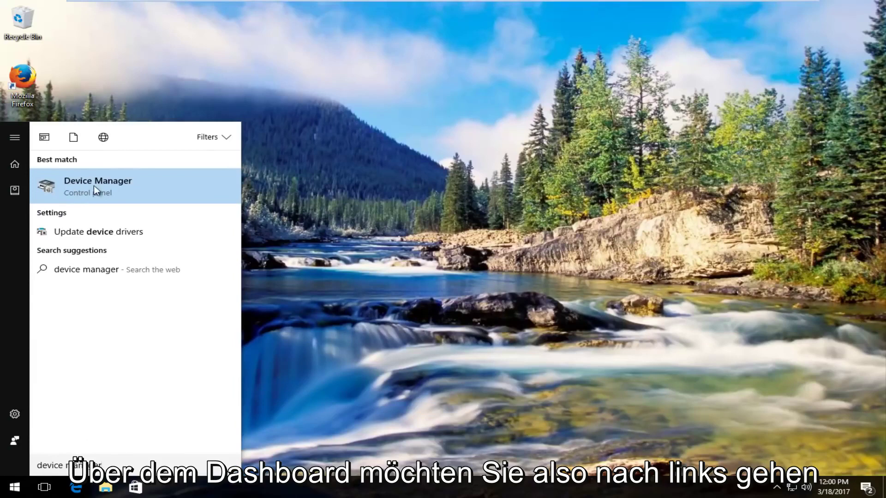
pyautogui.click(71, 182)
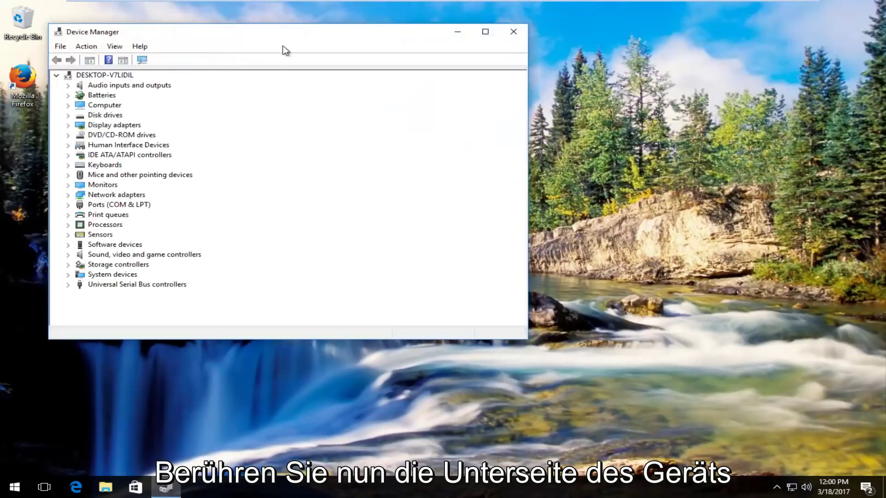
# - Move Device Manager right and select High Definition Audio Device under Sound, video and game controllers
pyautogui.moveTo(283, 51); pyautogui.dragTo(454, 55)
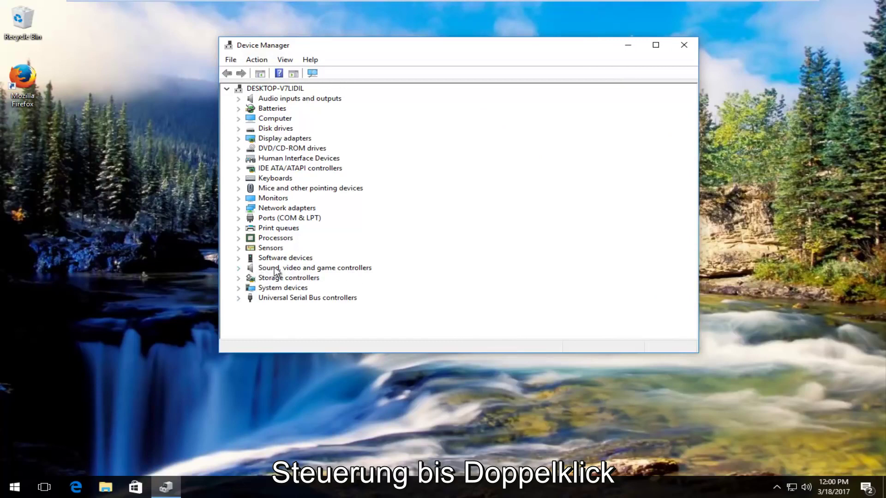
pyautogui.click(239, 268)
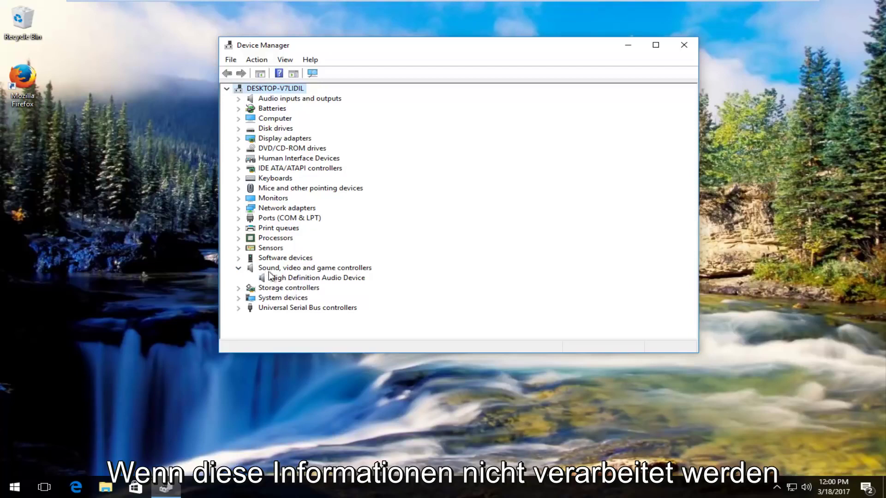
pyautogui.click(278, 279)
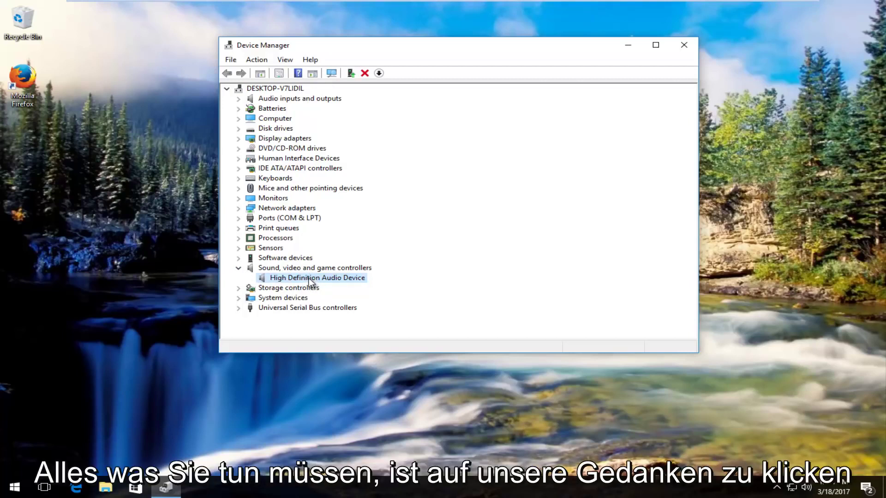
# - Search automatically for updated High Definition Audio Device driver software, then close the result
pyautogui.rightClick(312, 279)
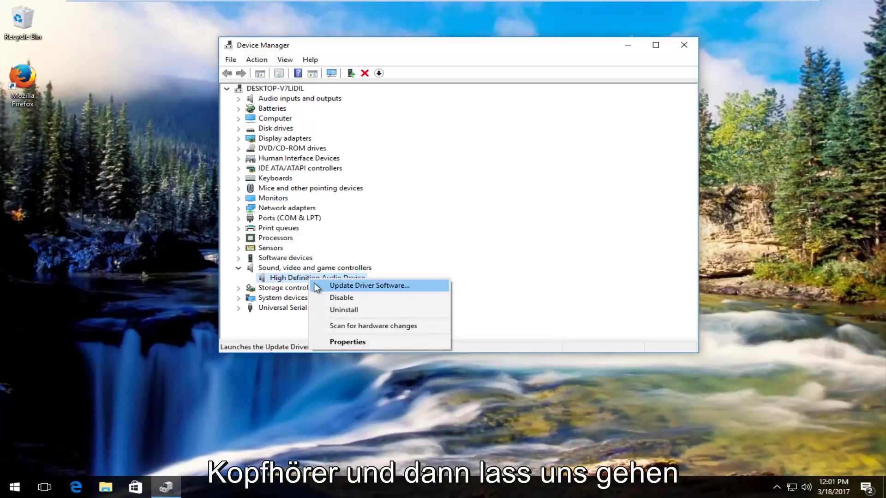
pyautogui.click(366, 285)
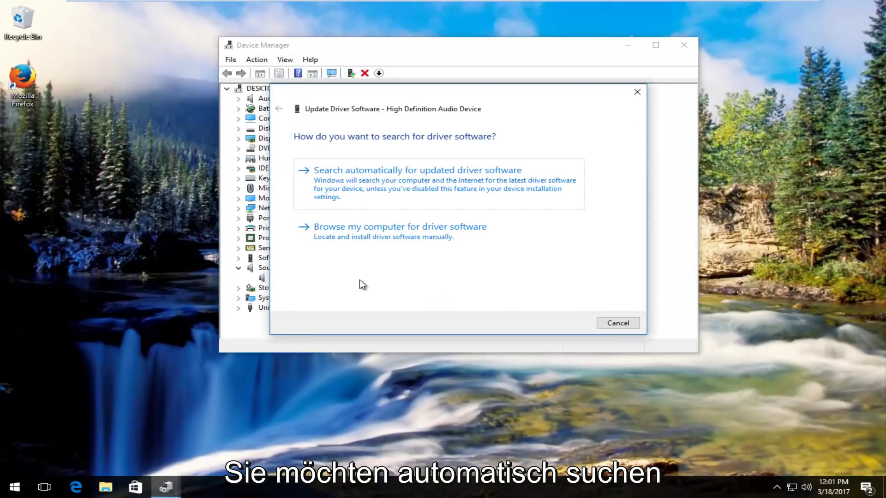
pyautogui.click(377, 186)
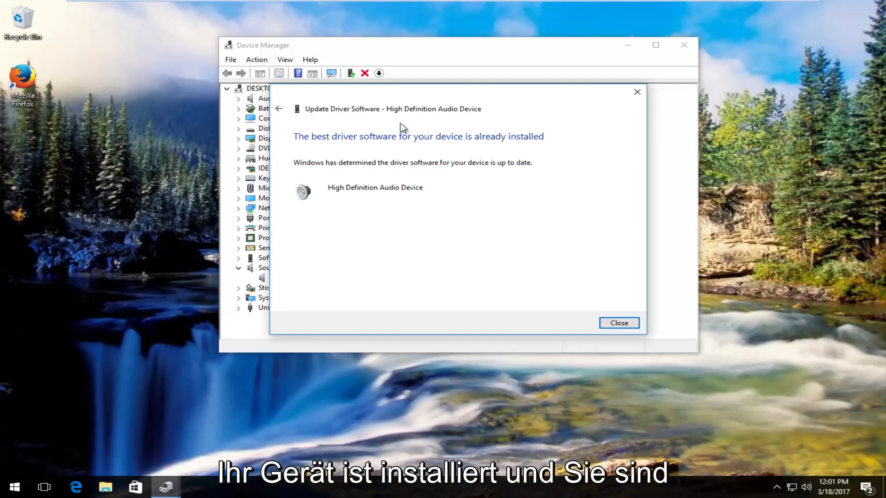
pyautogui.click(620, 326)
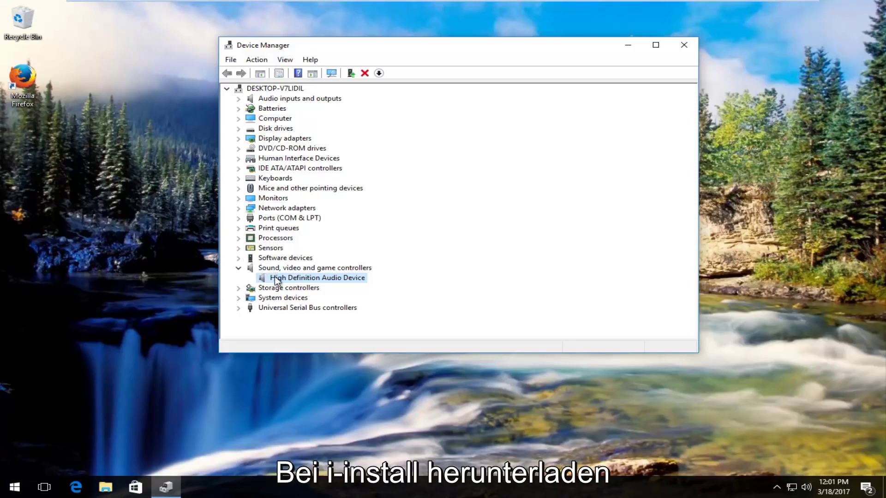
pyautogui.rightClick(278, 280)
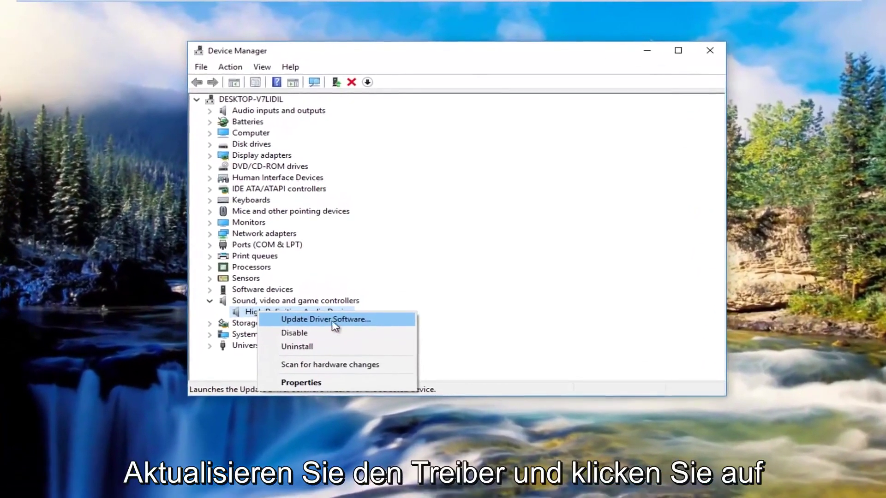
pyautogui.click(334, 321)
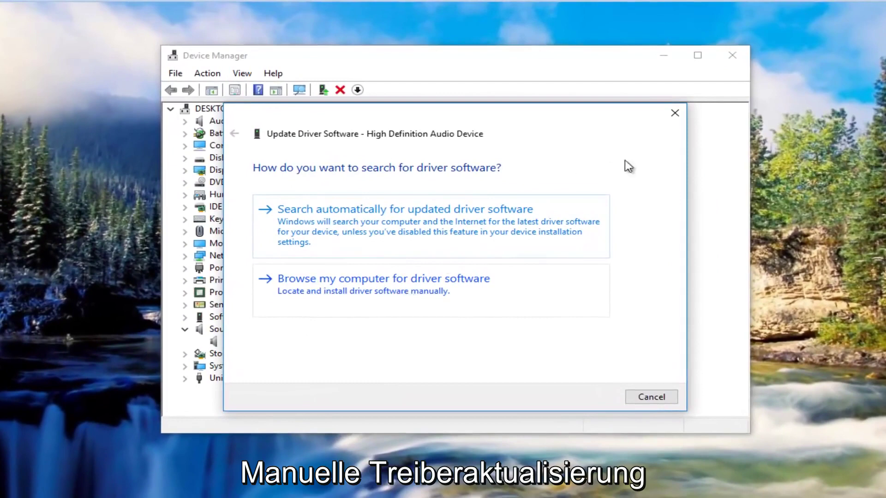
pyautogui.click(674, 113)
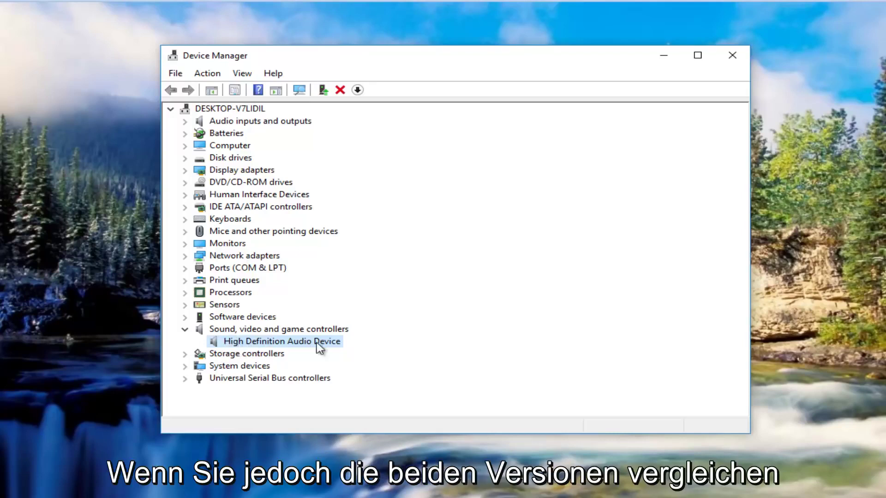
pyautogui.rightClick(295, 346)
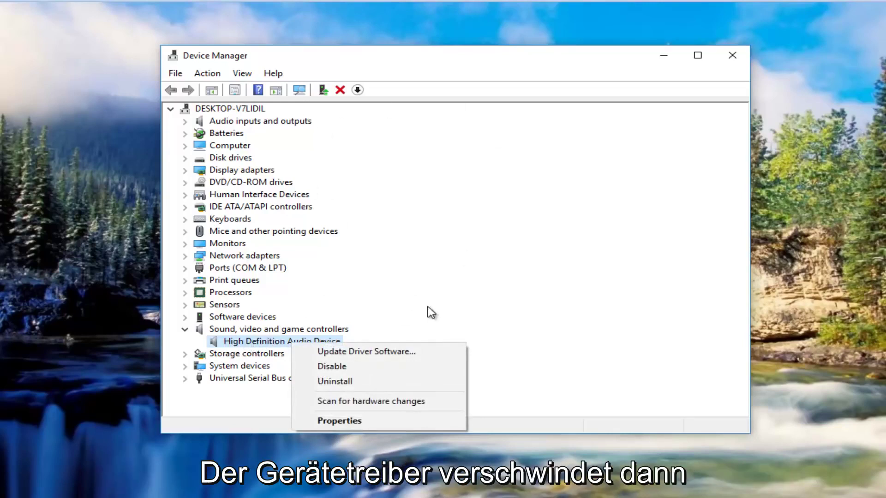
pyautogui.click(337, 422)
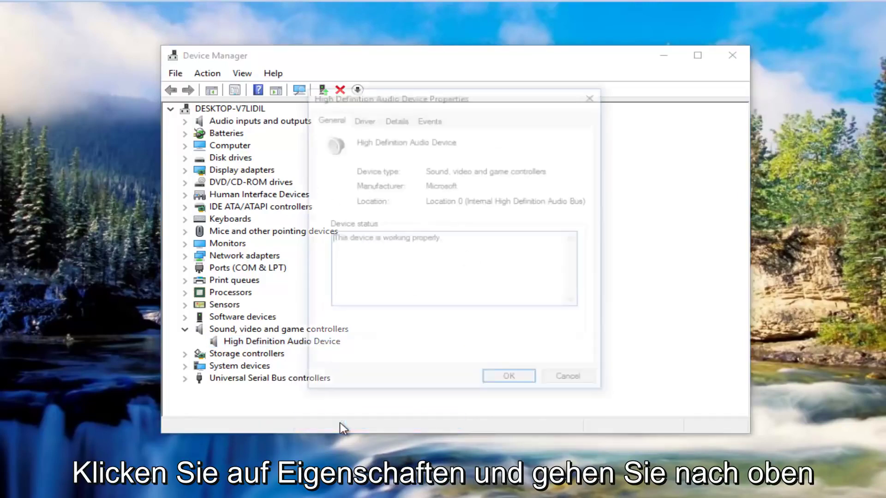
pyautogui.click(362, 118)
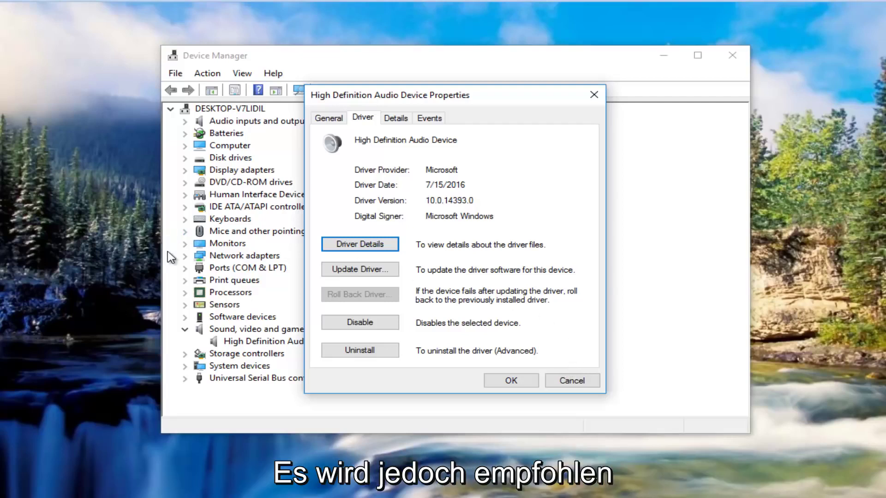
pyautogui.click(594, 95)
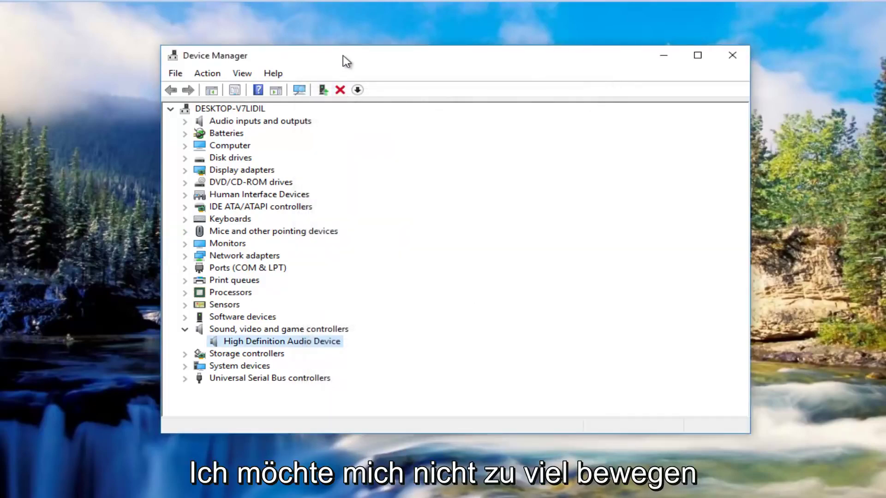